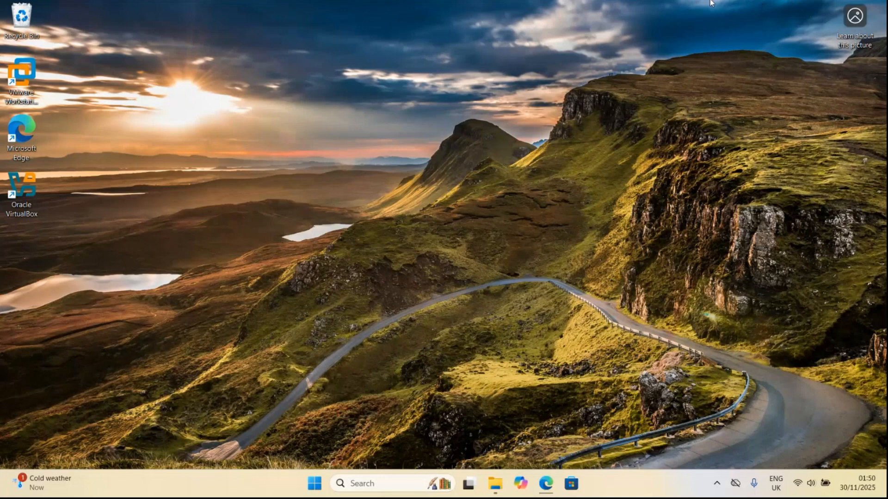
Step: Start VMware Workstation and open the Metasploitable virtual machine from the Metasploitable2-Linux folder
left_click(21, 84)
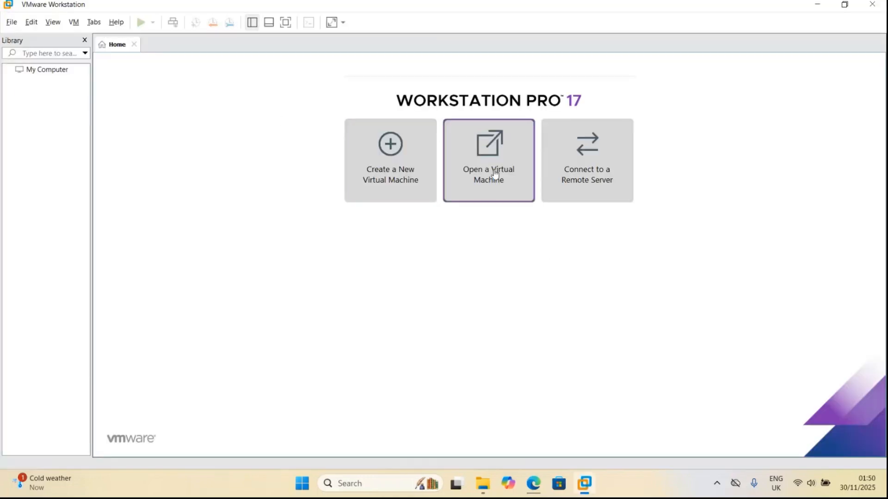
left_click(495, 185)
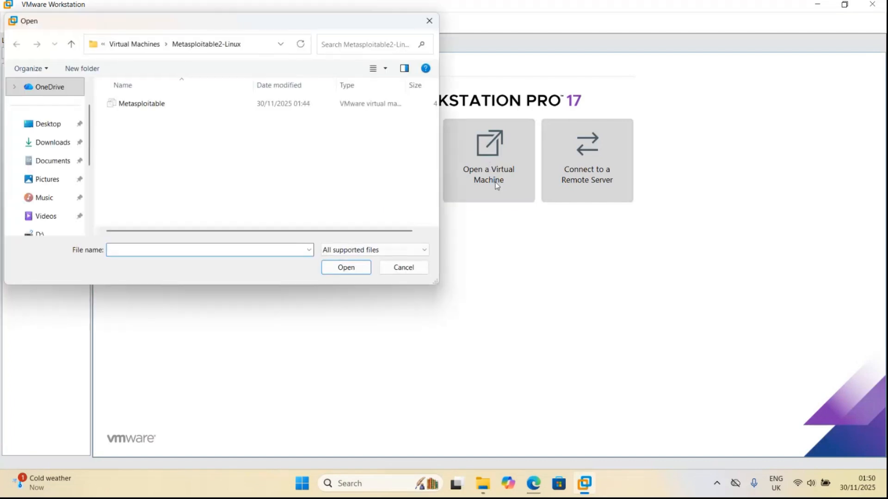
left_click(130, 50)
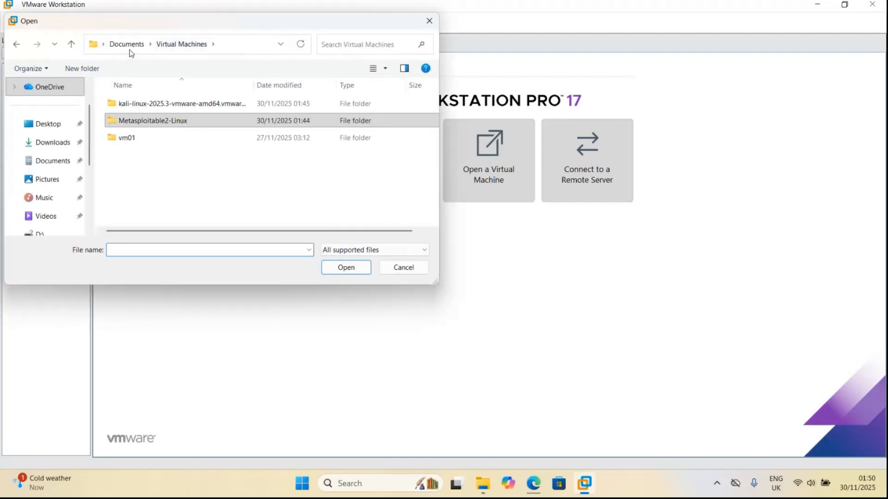
double_click(156, 121)
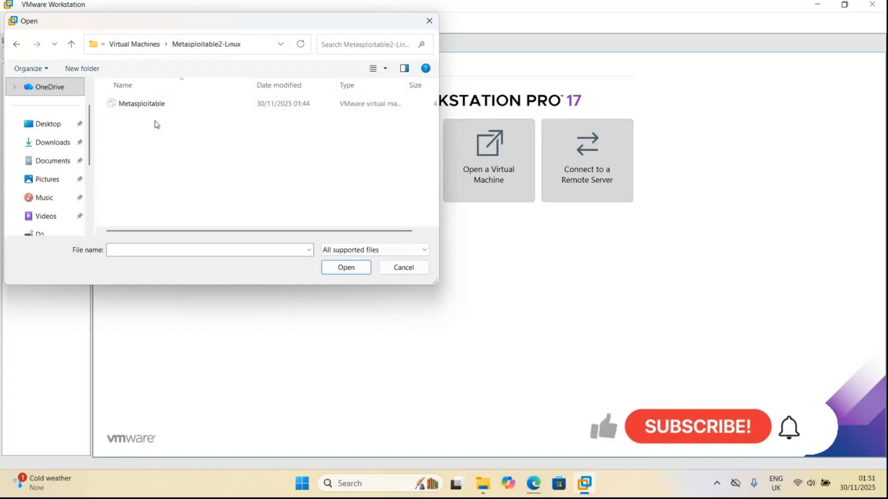
double_click(145, 107)
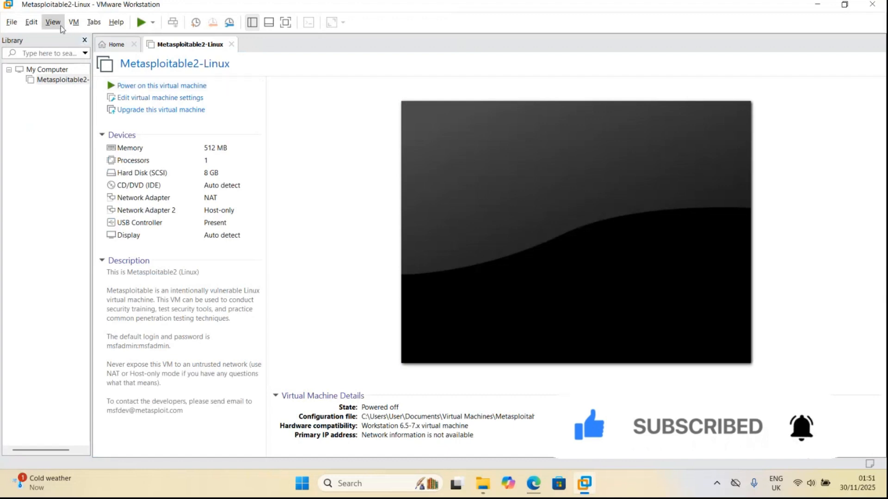
Step: Review the Metasploitable2-Linux machine's network adapter settings and power it on, dismissing the removable devices hint
left_click(74, 22)
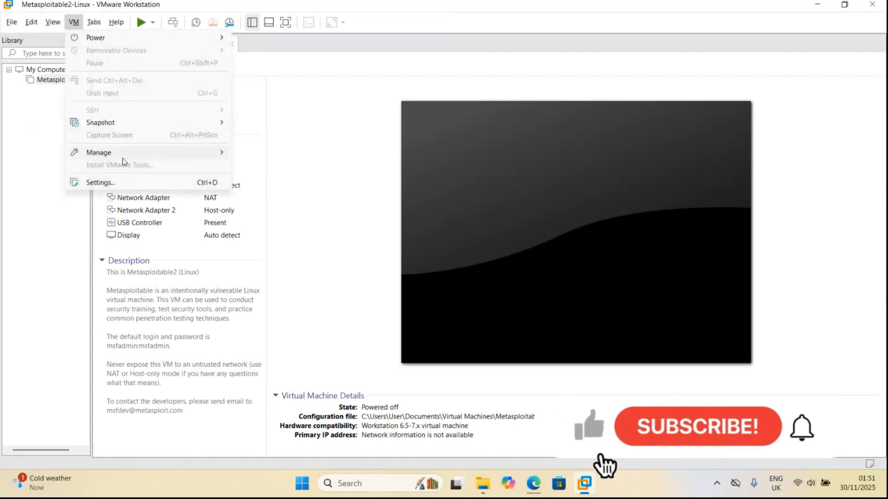
mouse_move(123, 157)
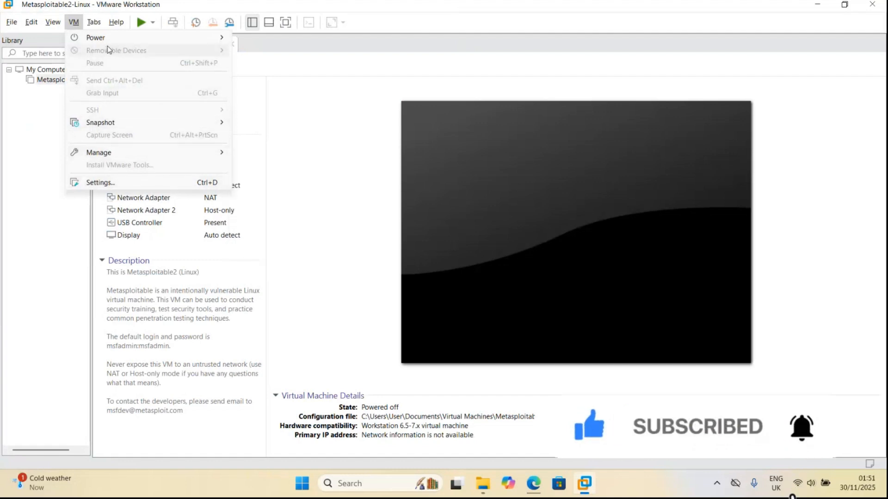
left_click(107, 184)
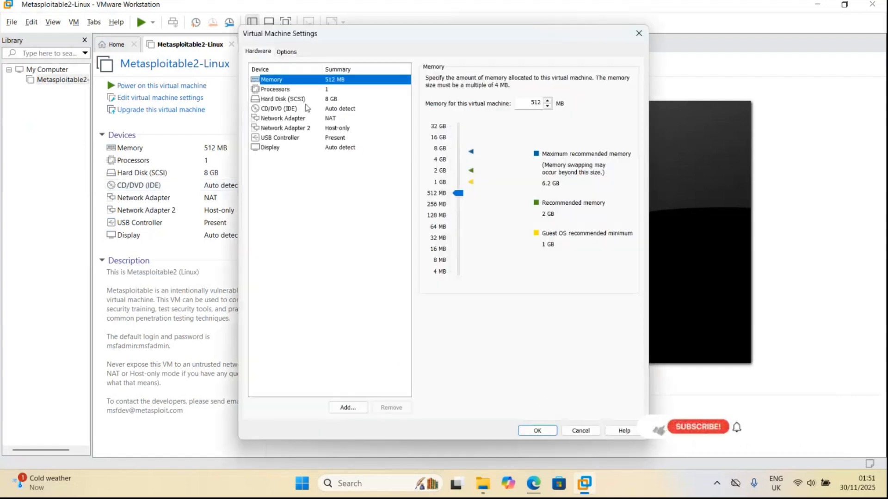
left_click(326, 119)
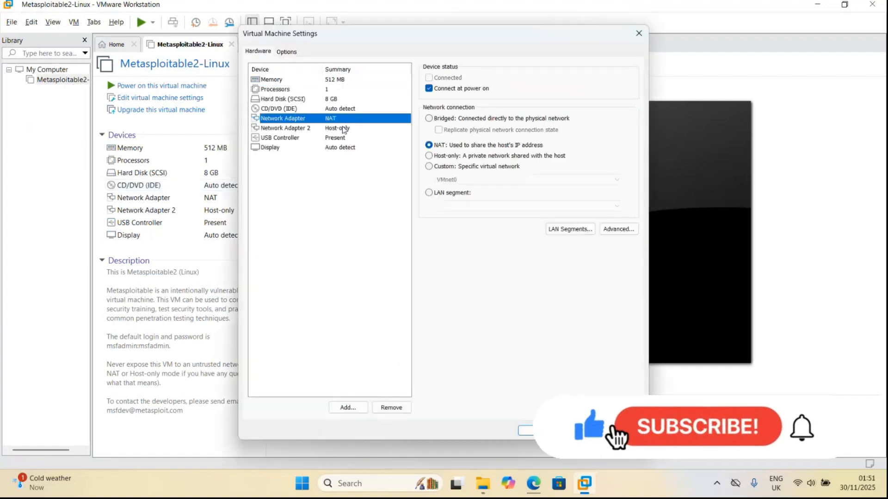
left_click(535, 432)
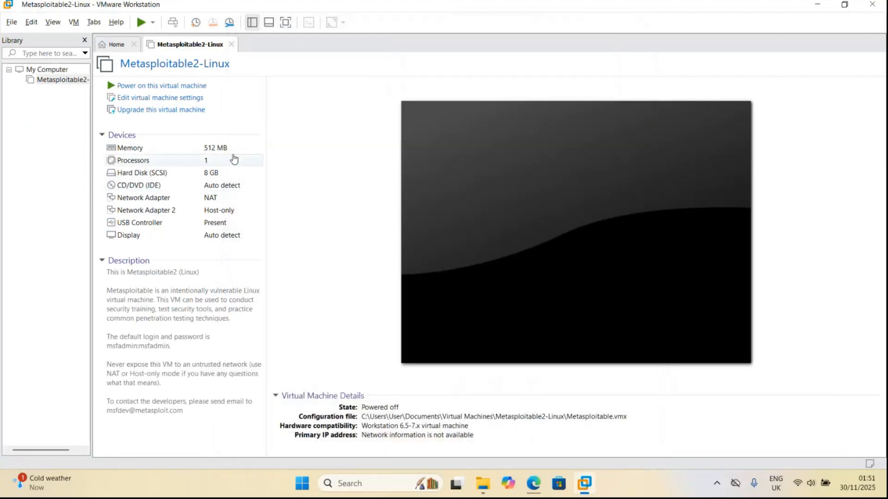
left_click(148, 86)
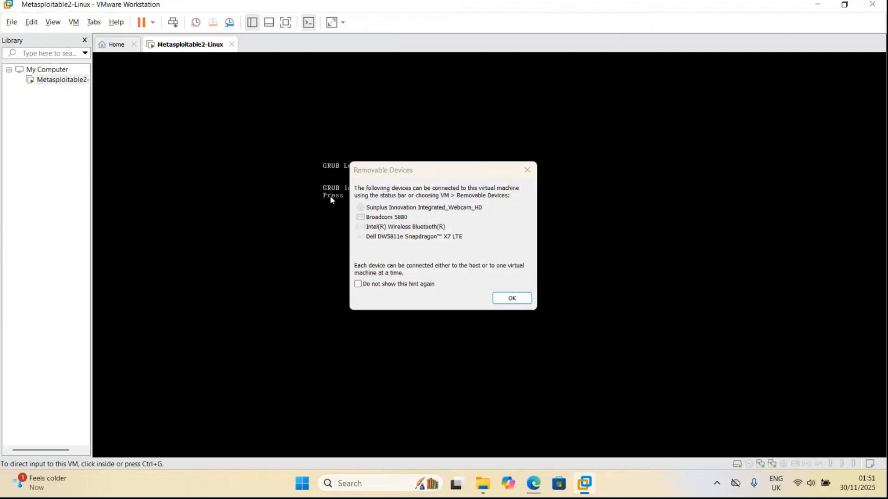
left_click(516, 299)
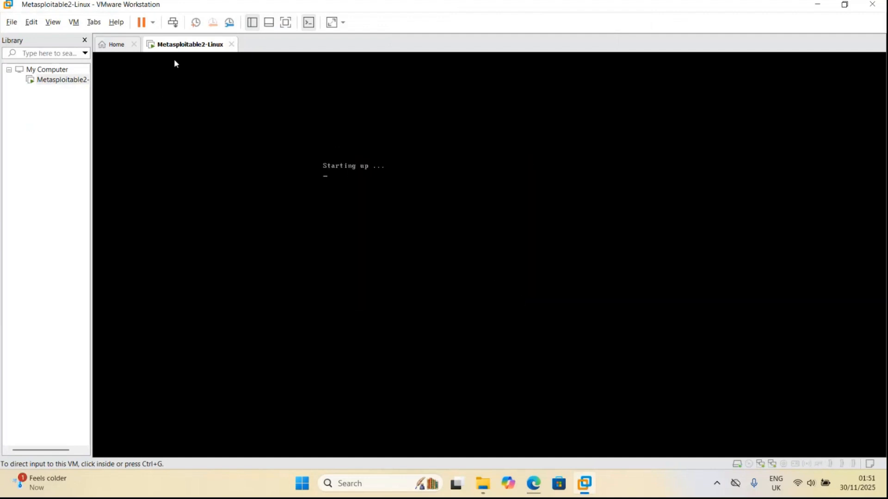
Step: Open the kali-linux-2025.3-vmware-amd64 virtual machine from its folder under Virtual Machines
left_click(110, 44)
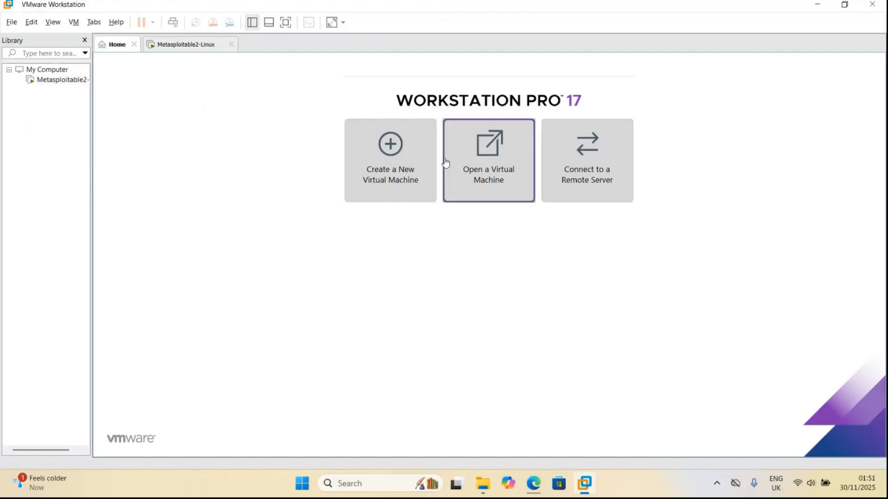
left_click(491, 175)
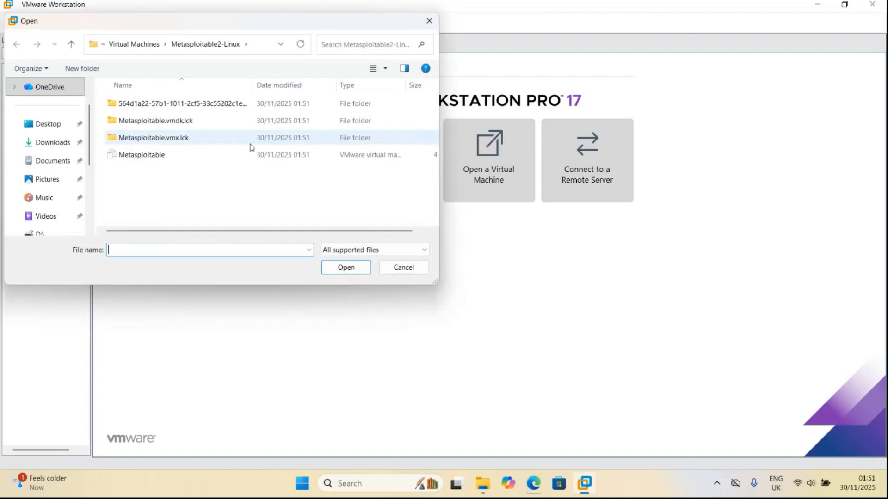
left_click(141, 43)
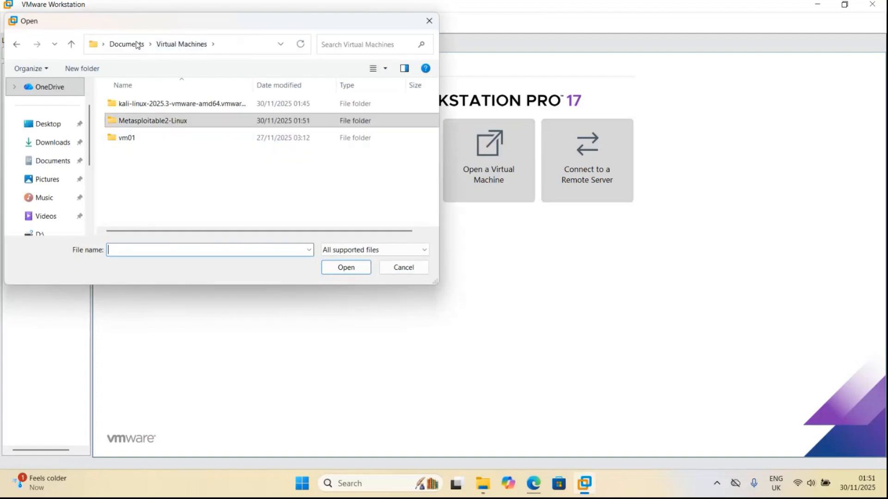
left_click(149, 103)
double_click(149, 103)
double_click(152, 105)
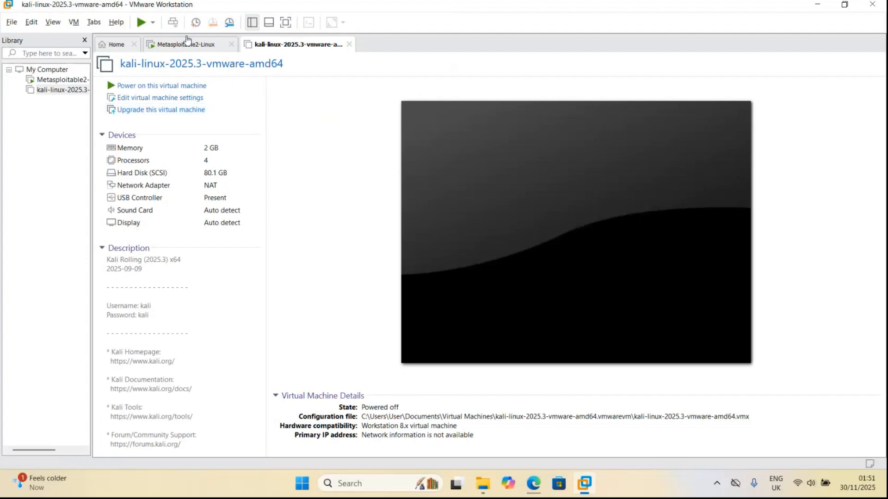
Step: Review the Kali machine's network adapter settings and power it on, dismissing the removable devices hint
left_click(73, 24)
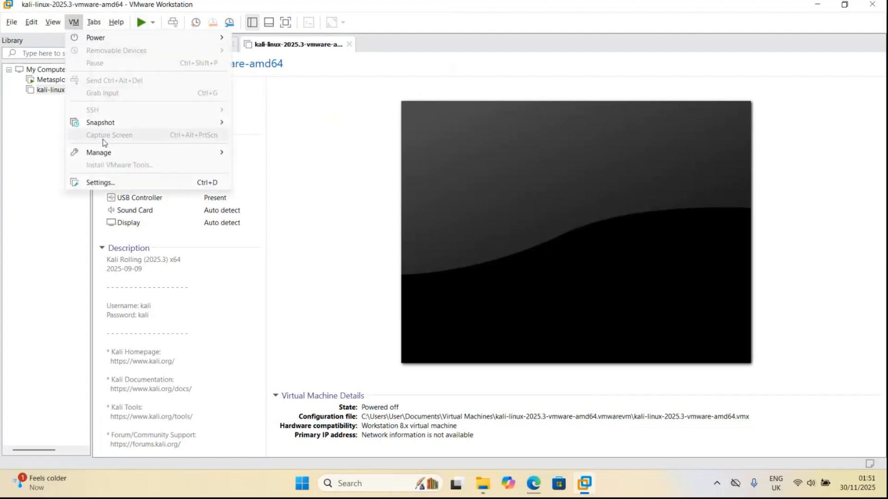
left_click(107, 184)
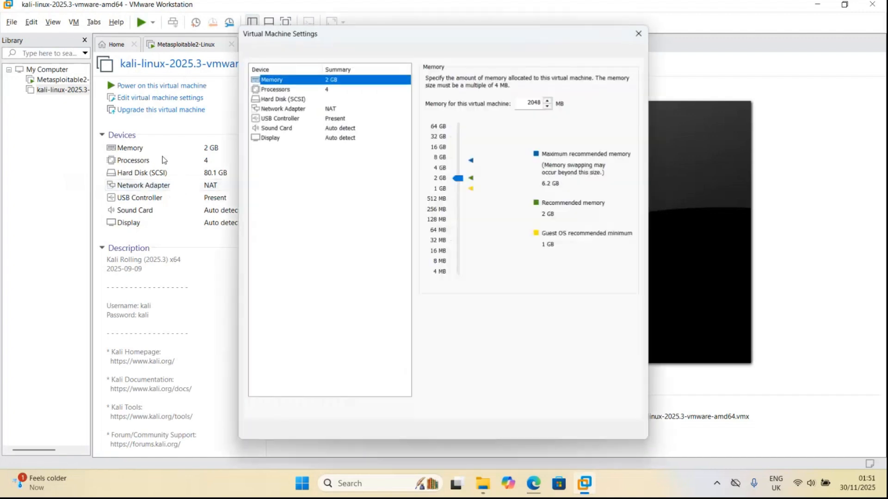
left_click(305, 109)
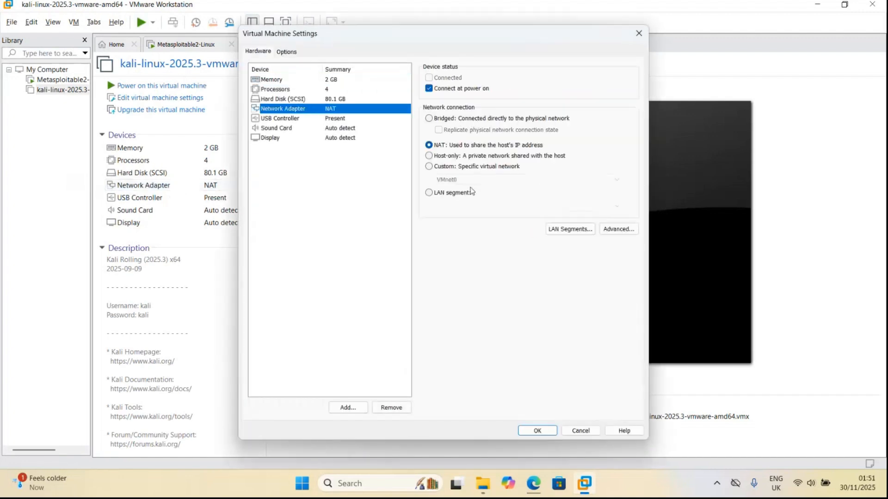
left_click(537, 430)
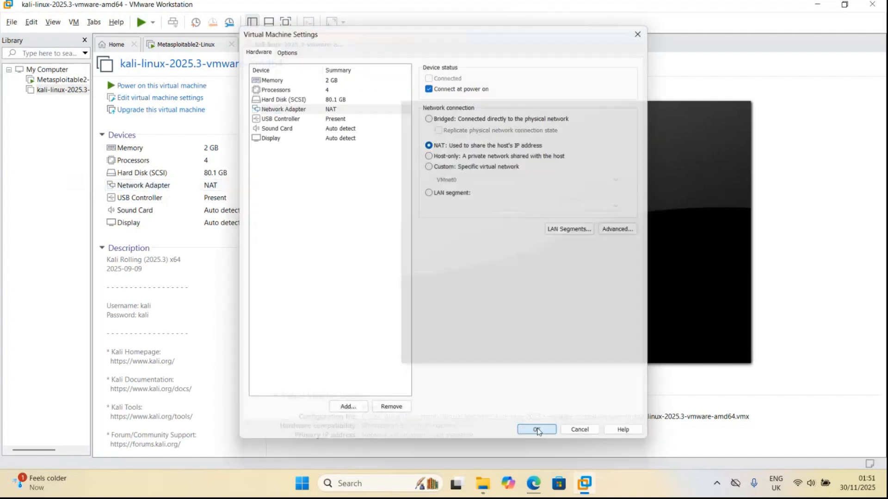
left_click(143, 86)
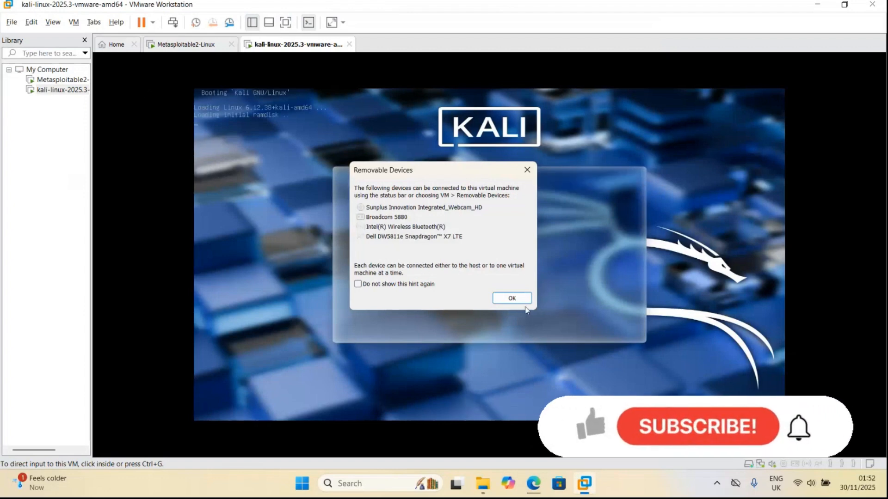
left_click(513, 298)
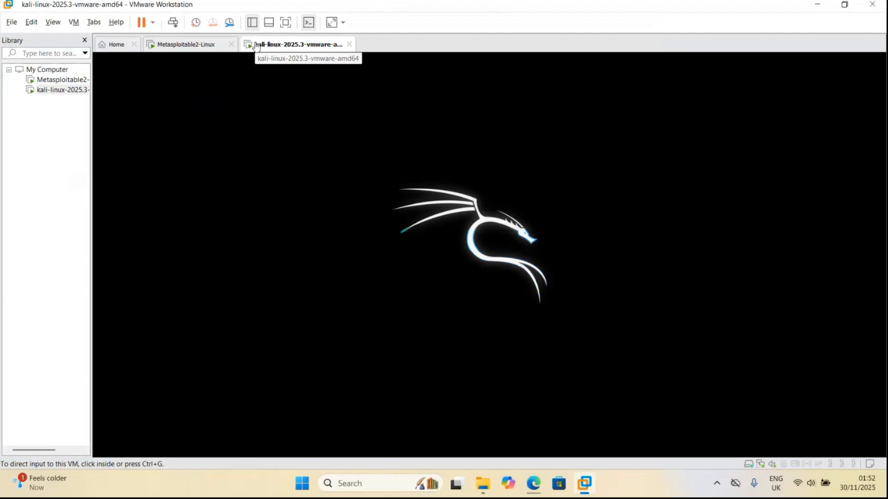
Step: Log in to the Metasploitable2-Linux console with the default username and the account password
left_click(213, 49)
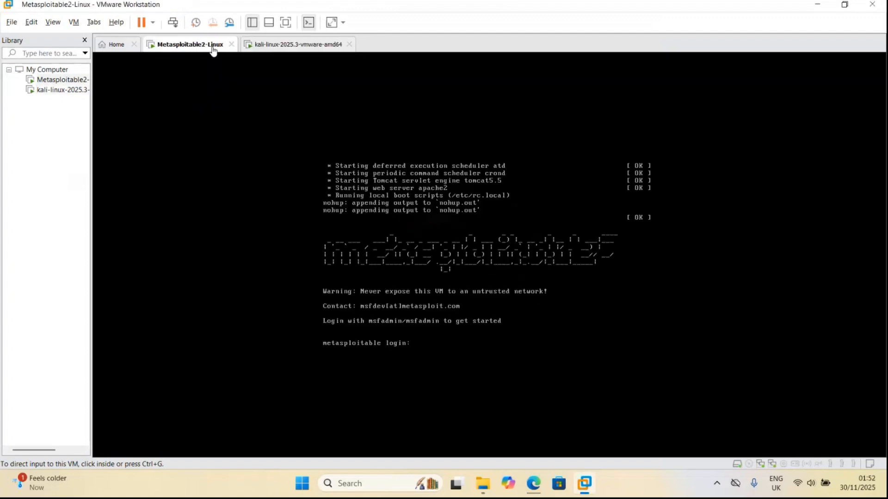
left_click(428, 346)
type("m")
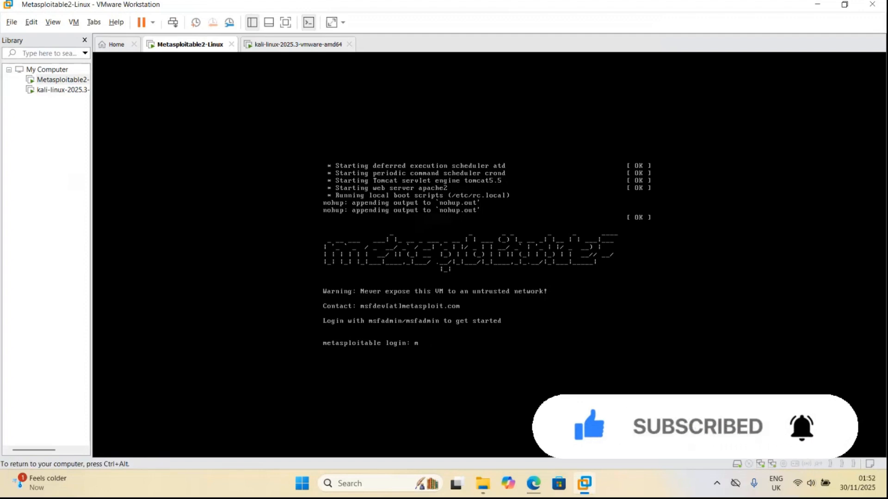
type("sf")
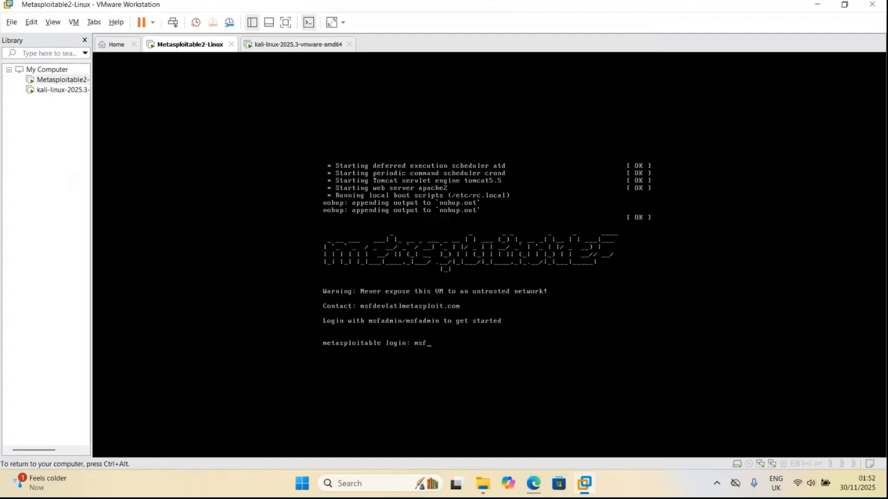
type("admin")
key("Return")
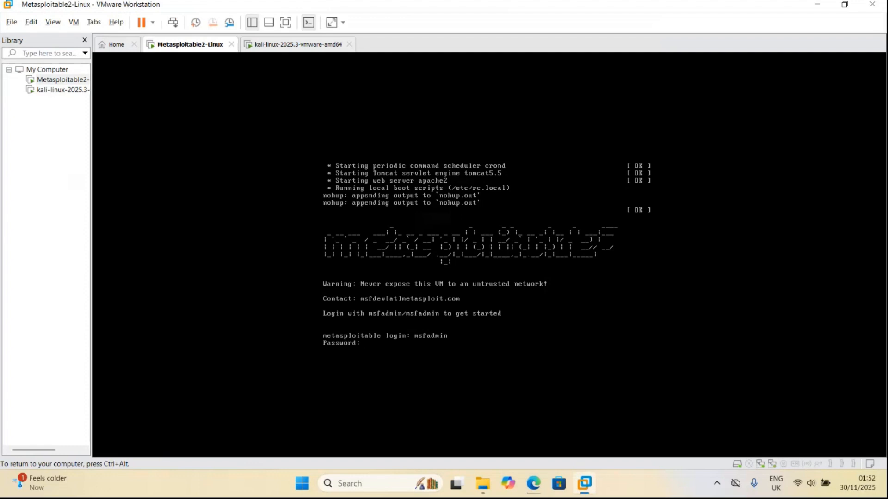
key("Return")
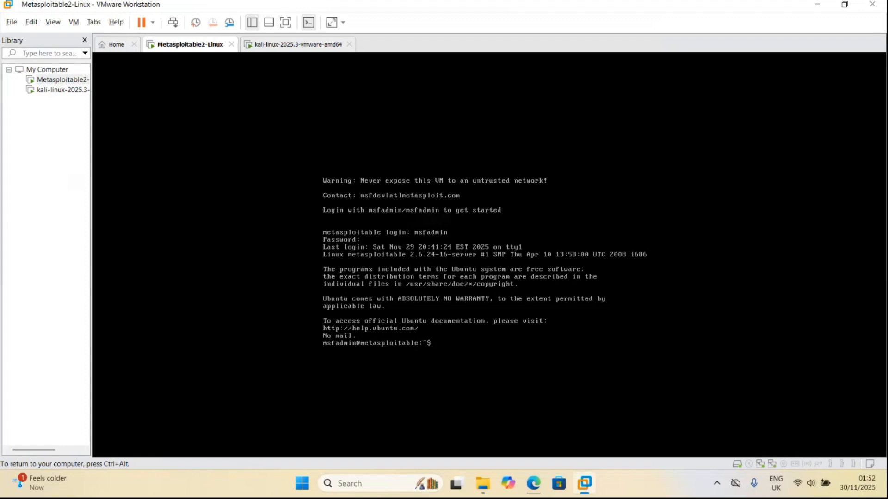
Step: Run ifconfig in the Metasploitable2 console to check the eth0 IP address, then release input from the machine
type("ifconfig")
key("Return")
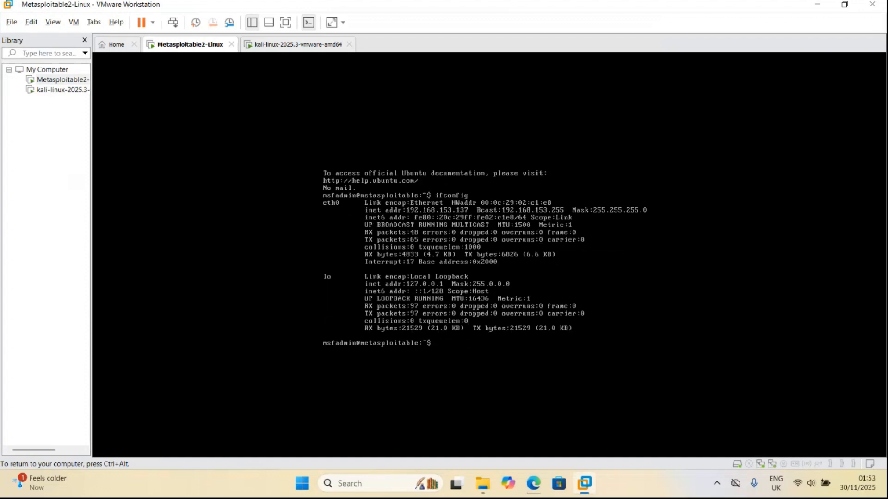
key("ctrl+alt")
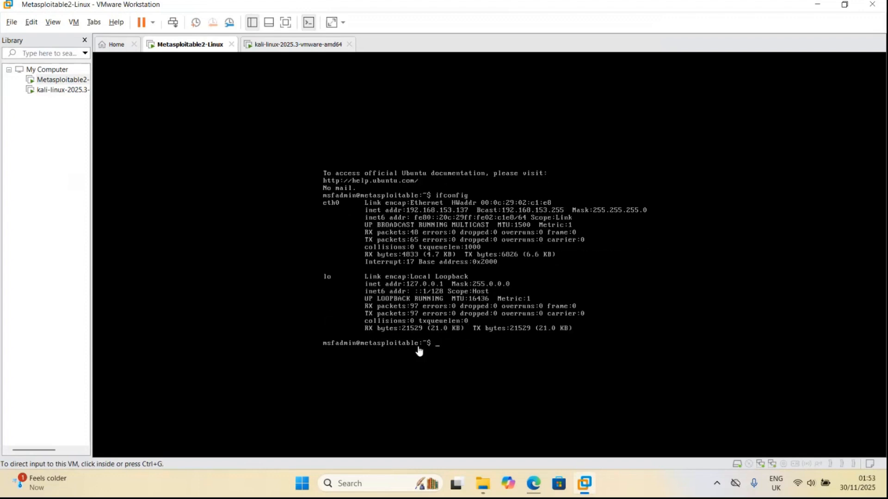
left_click(407, 211)
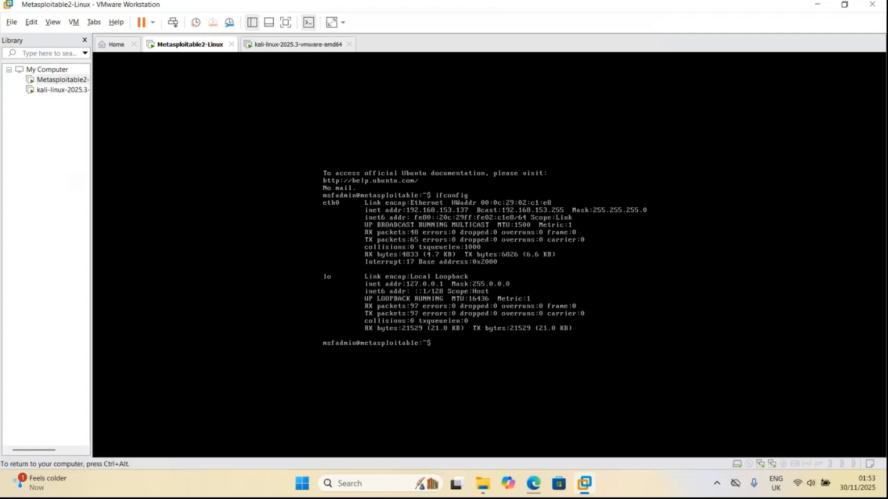
key("ctrl+alt")
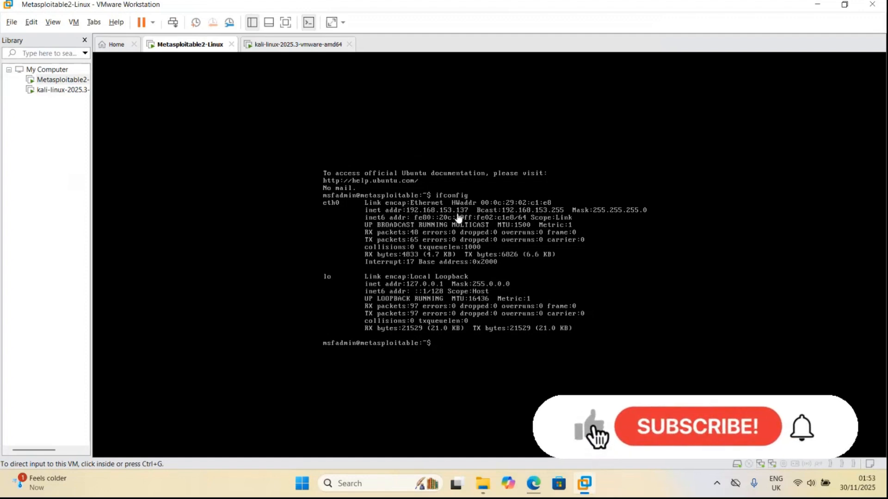
Step: Log in to the Kali virtual machine with the default username and the account password
left_click(281, 46)
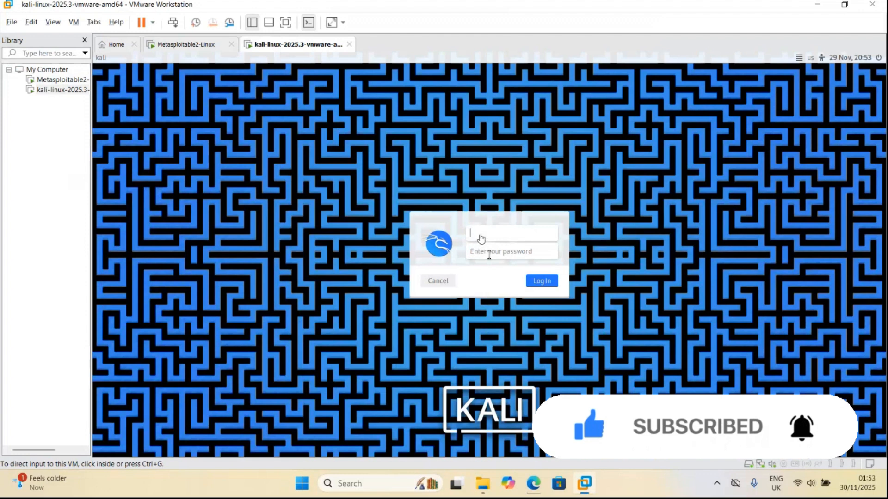
left_click(479, 234)
type("kali")
key("Tab")
type("kali")
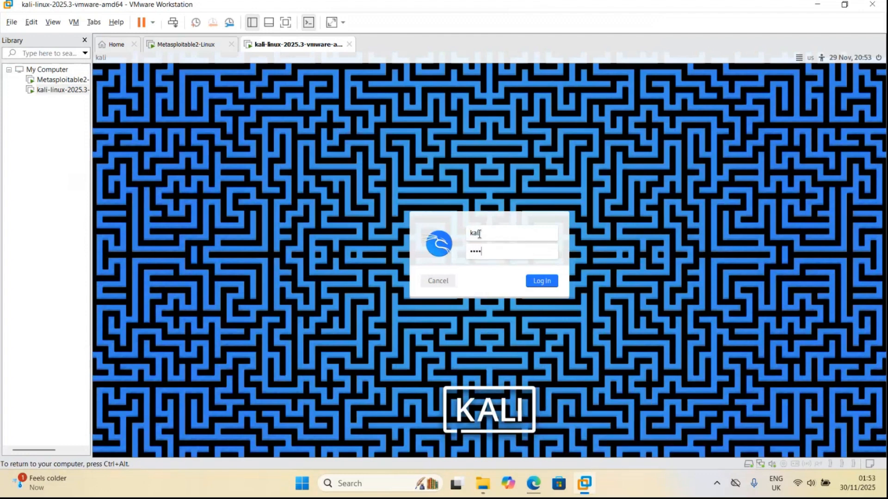
key("Return")
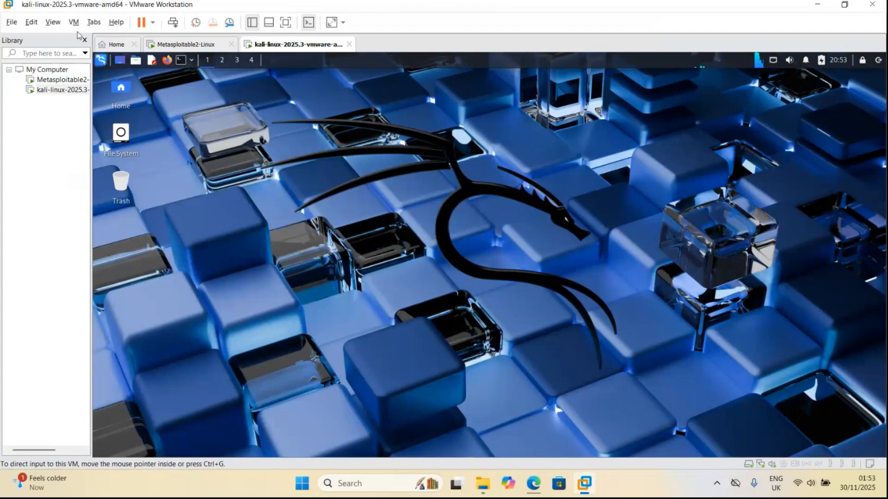
Step: Open a terminal in Kali, run ifconfig and highlight the eth0 IP address
left_click(180, 60)
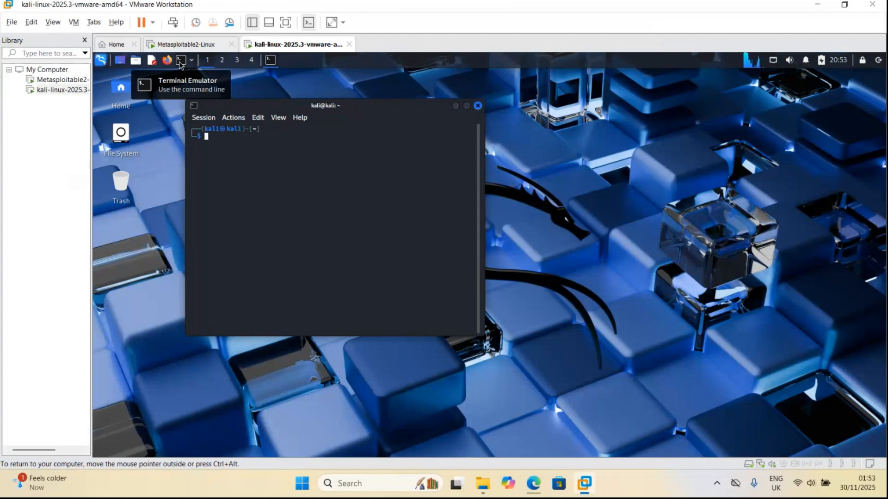
type("ifconfig")
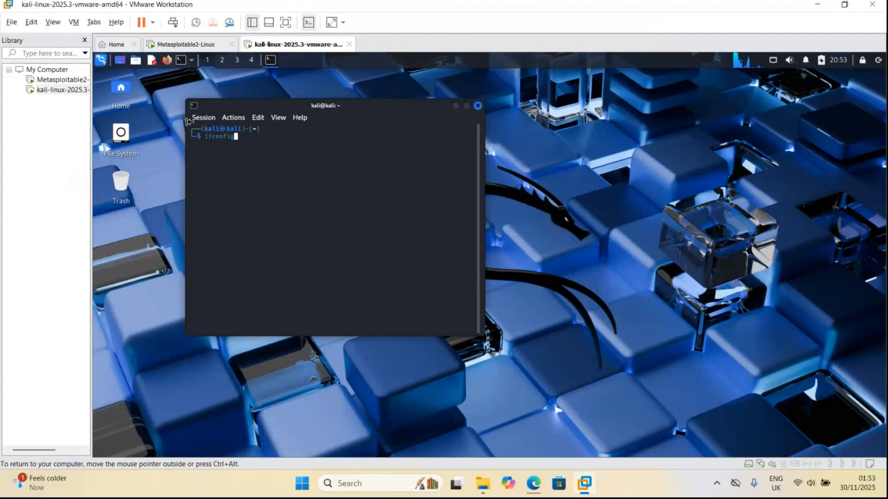
key("Return")
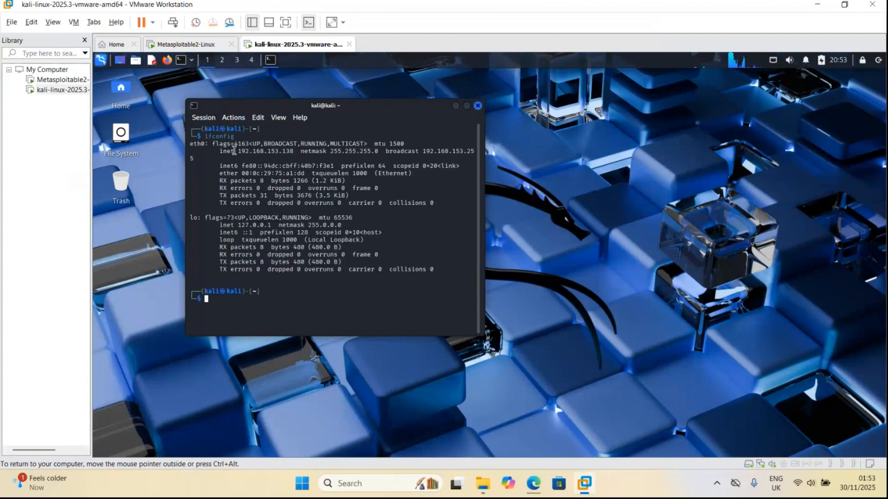
left_click_drag(239, 154, 294, 154)
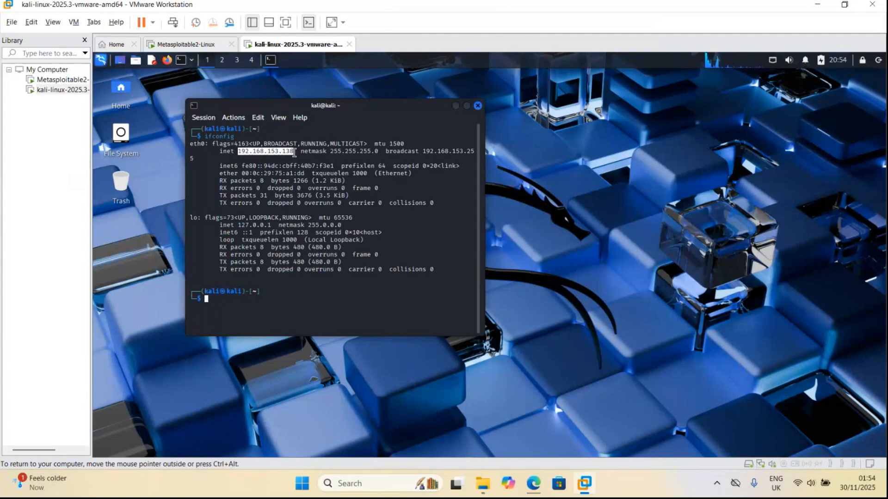
Step: Enter a ping command in the Kali terminal for the Metasploitable2 machine's address, beginning with 192.168
left_click(213, 300)
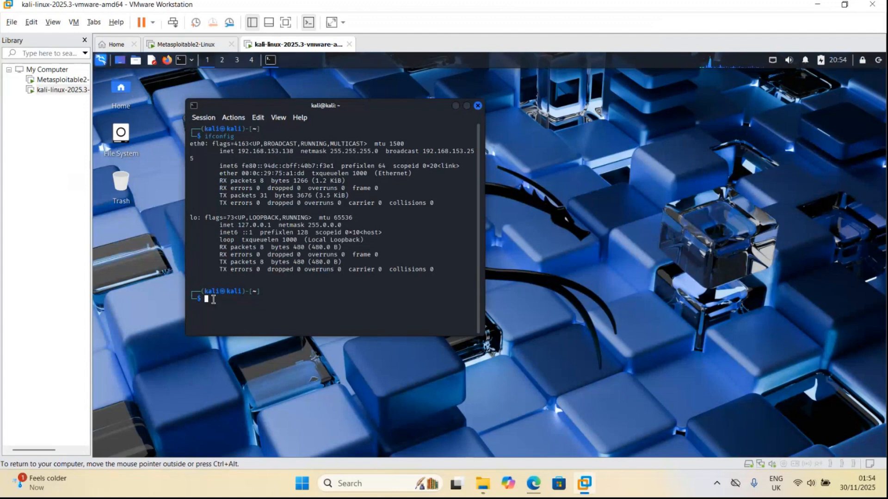
type("n")
type("ing ")
type("192")
type(".168.")
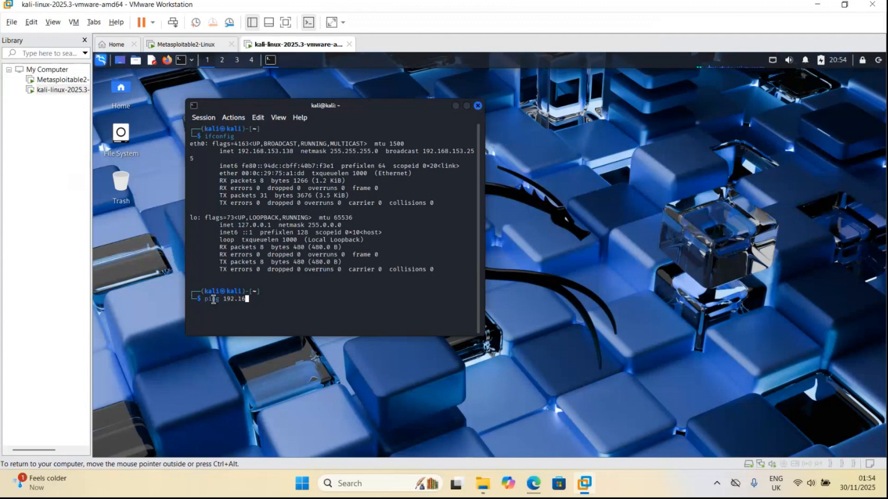